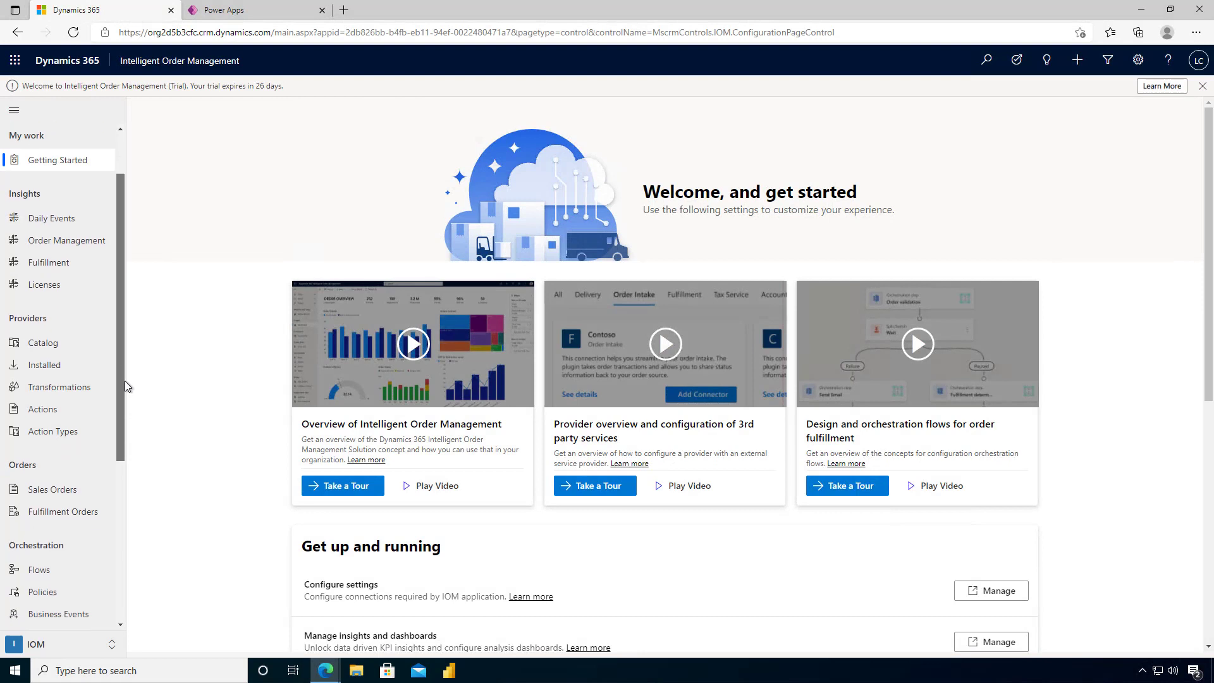
- Review the installed providers in the IOM area and the account mappings in the Configurations area
click(47, 341)
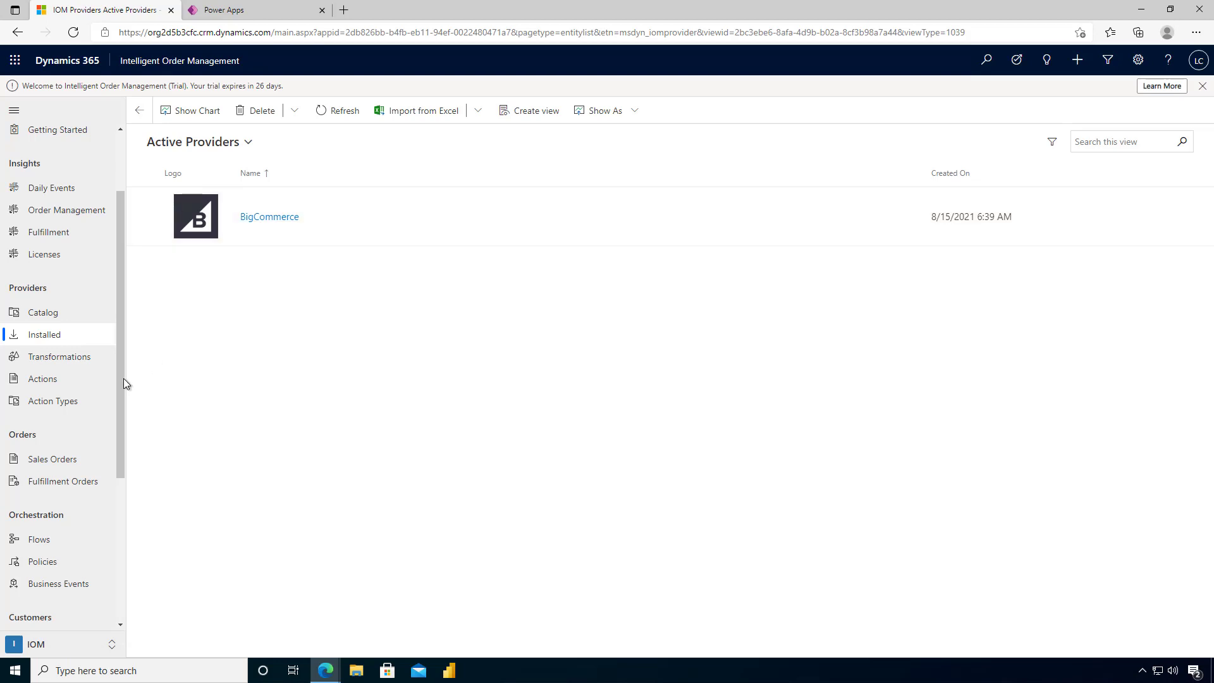
scroll(121, 386, down, 2)
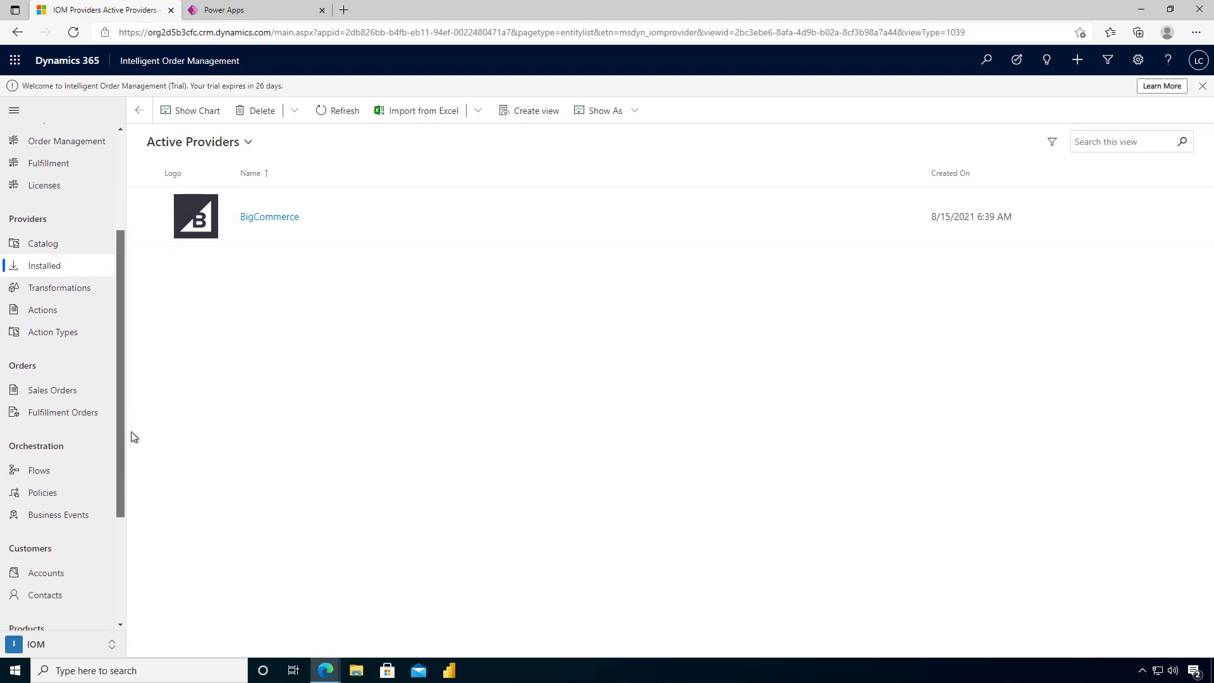
click(57, 643)
click(44, 620)
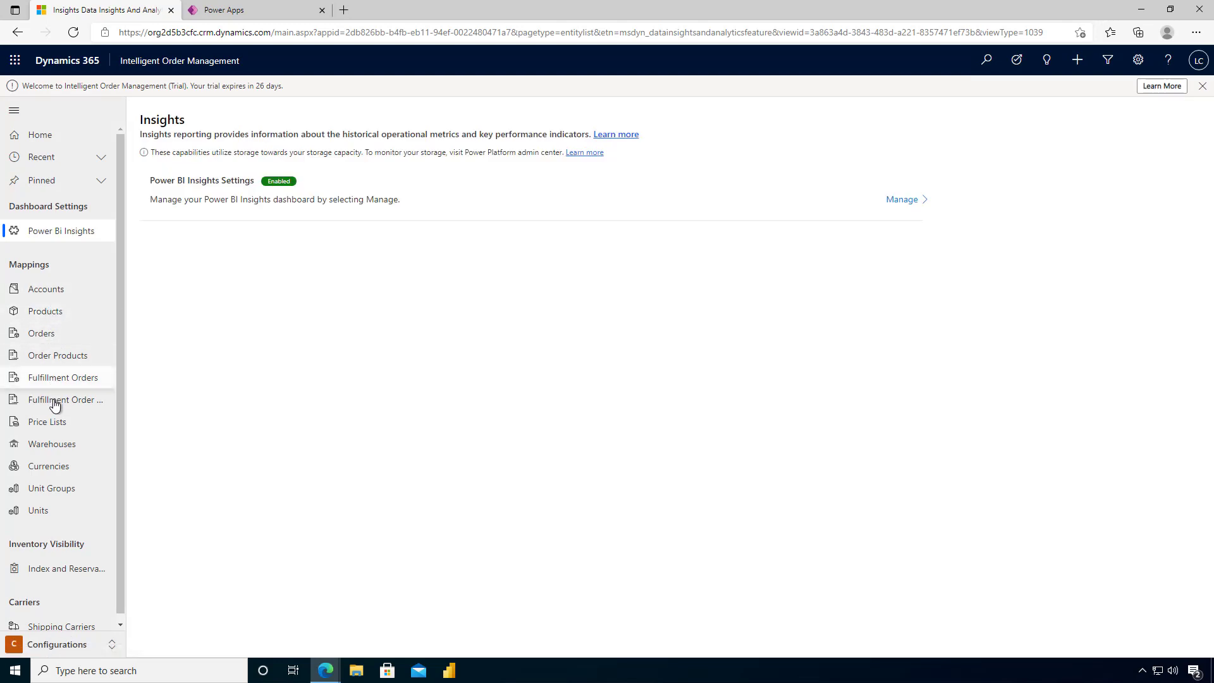
click(56, 296)
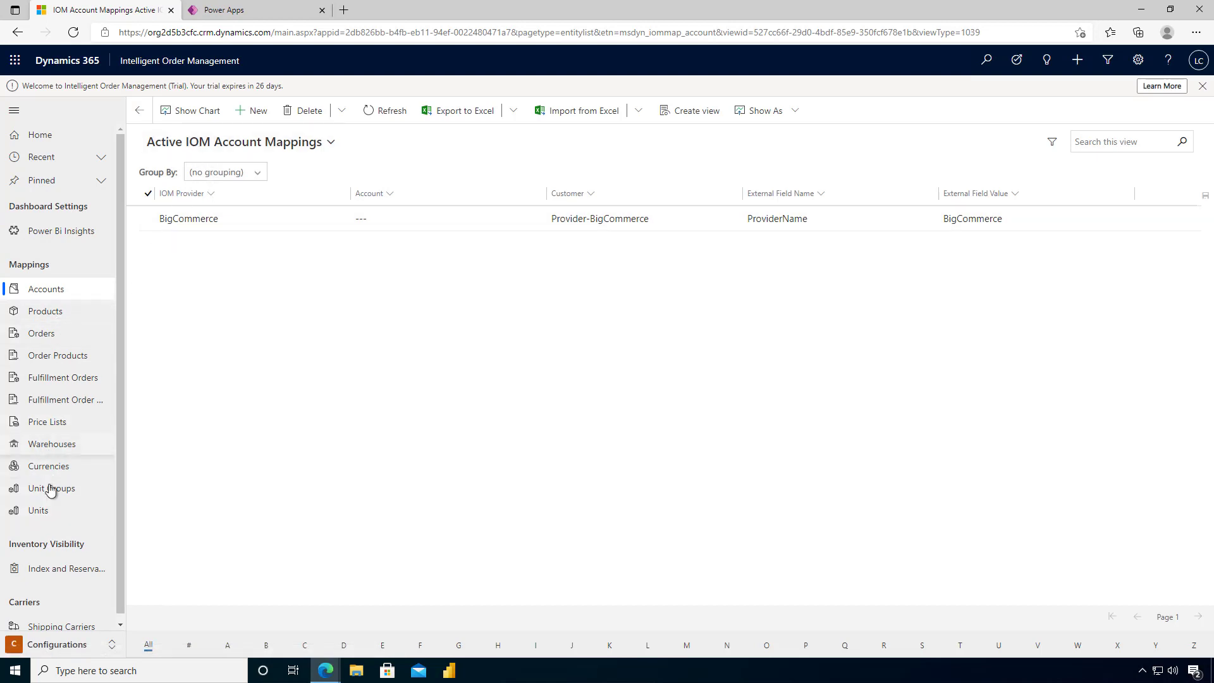
- Return to the IOM area and view the list of orchestration policies
click(60, 645)
click(44, 597)
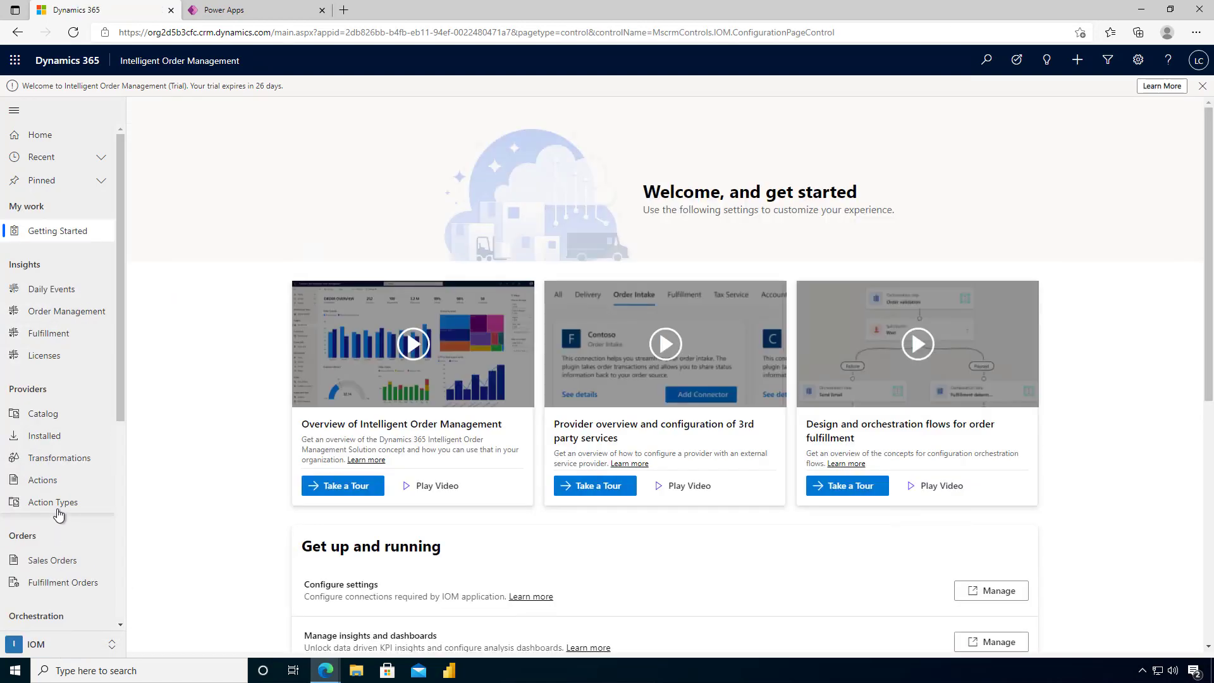
scroll(89, 527, down, 3)
click(55, 462)
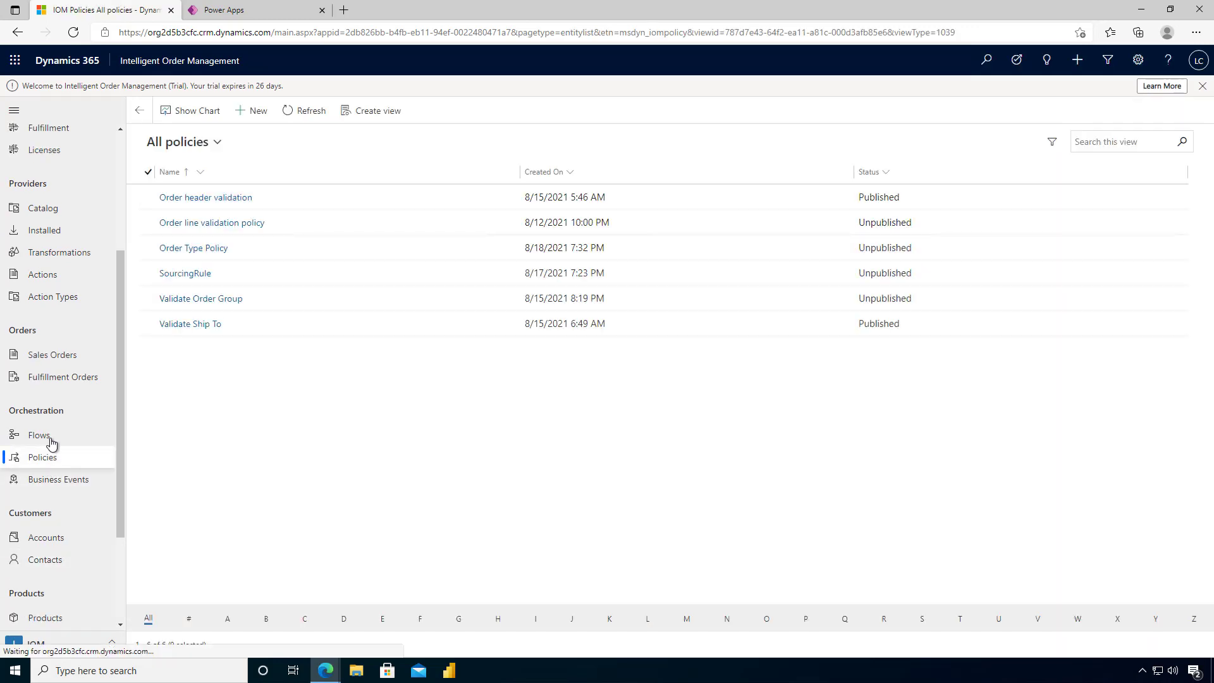
- Inspect the Test BC Provider orchestration flow and list the existing sales orders
click(55, 442)
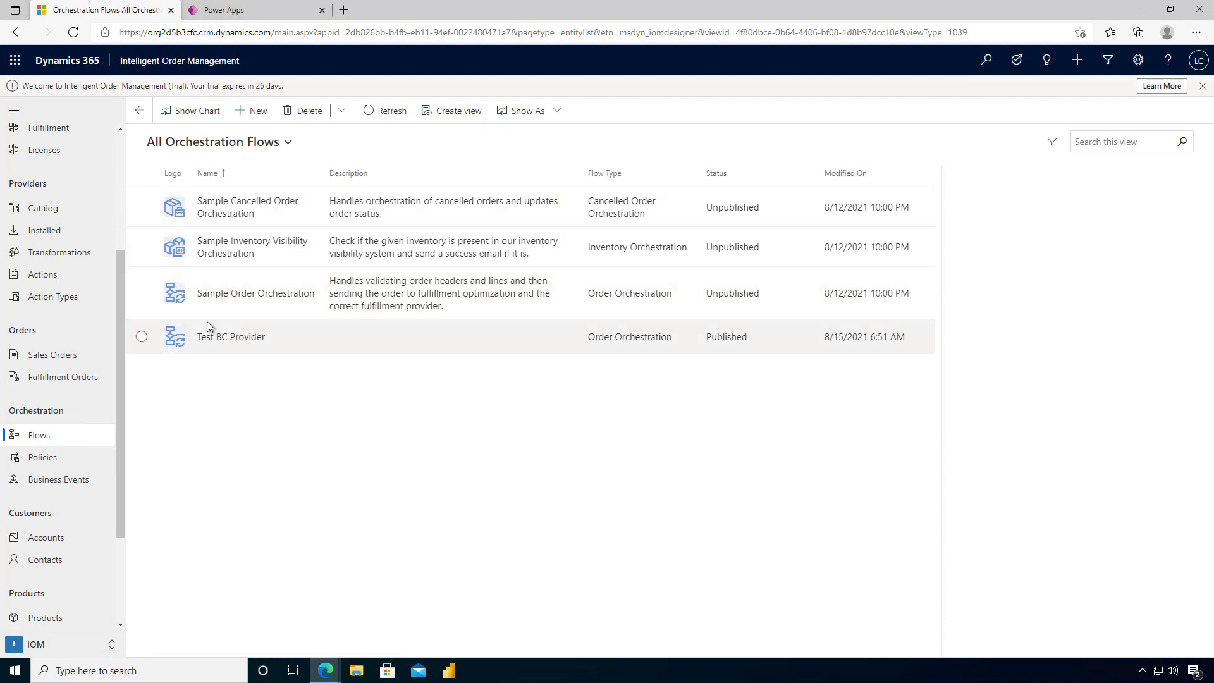
double_click(216, 342)
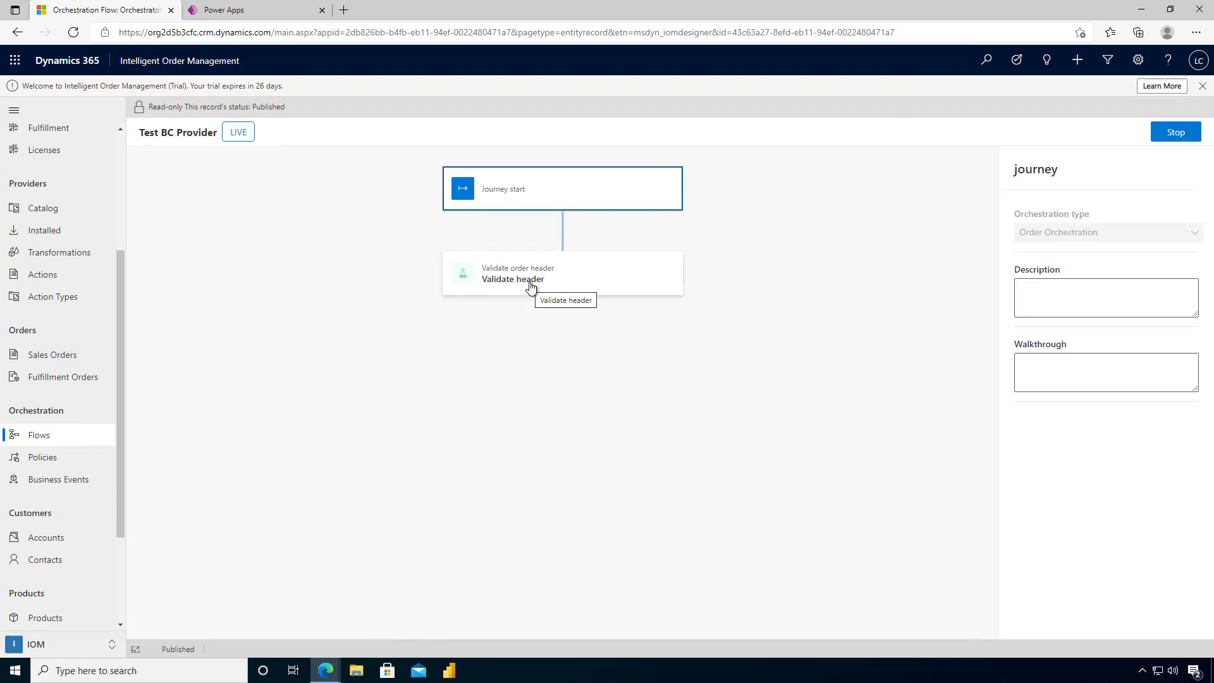
click(76, 356)
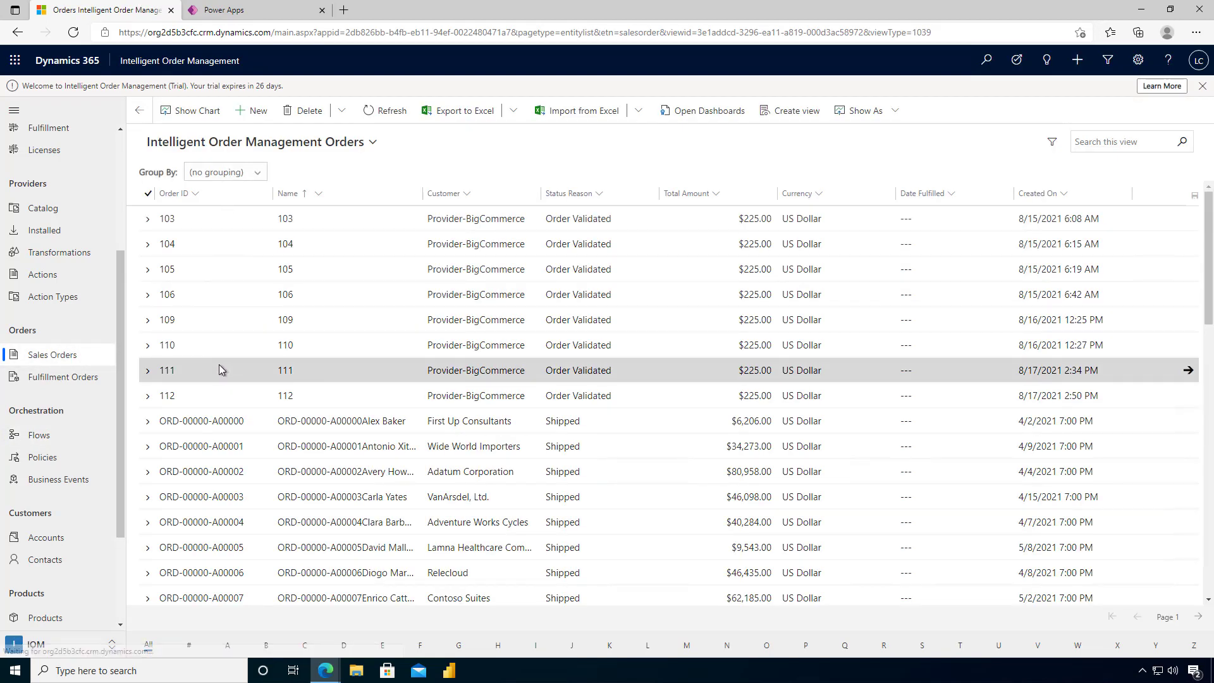
- Switch to the BigCommerce store and start a new order from its orders list
mouse_move(325, 671)
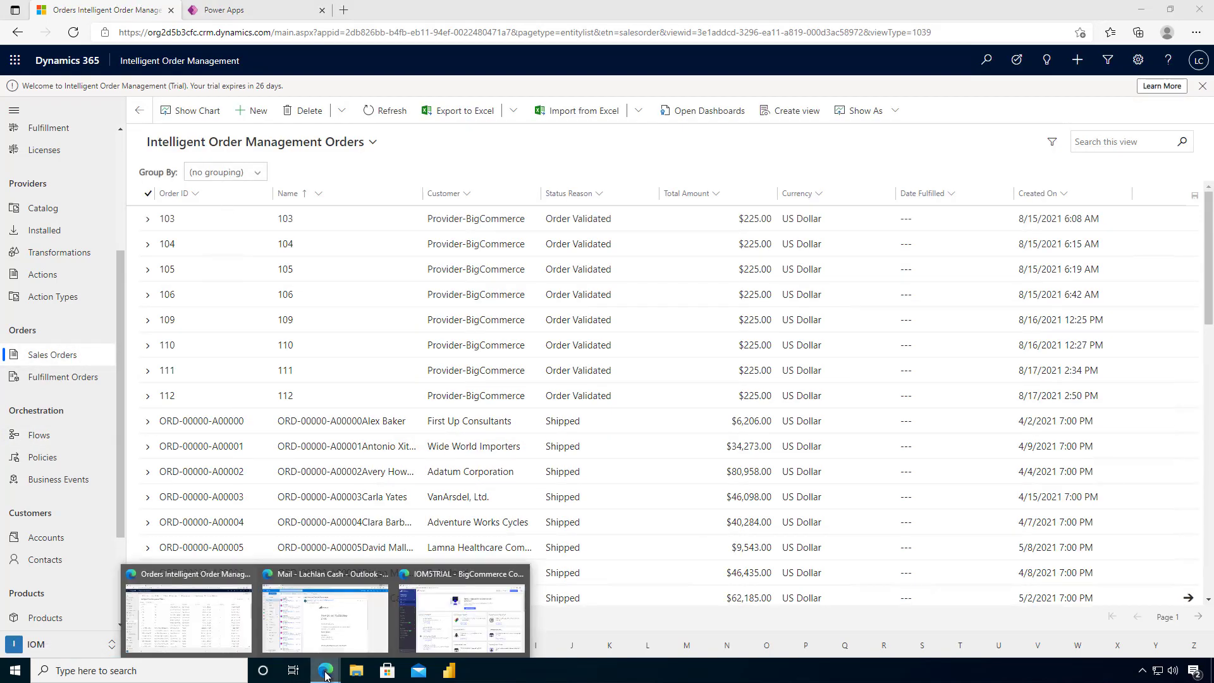
click(450, 603)
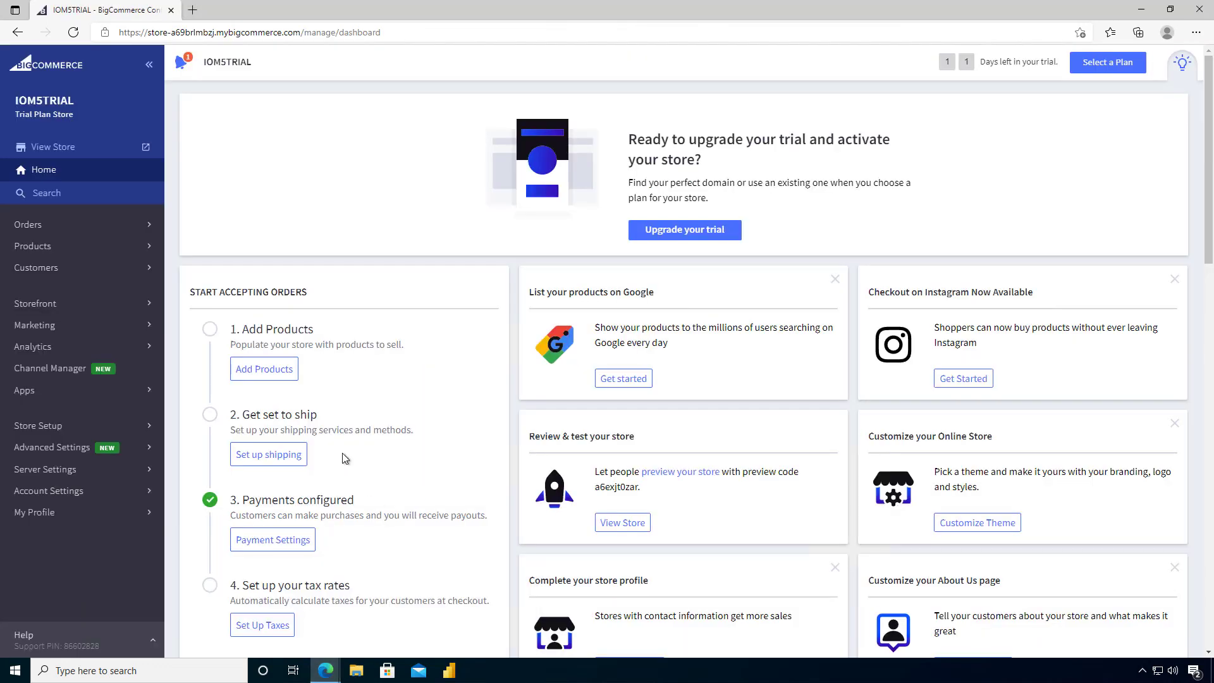
click(55, 233)
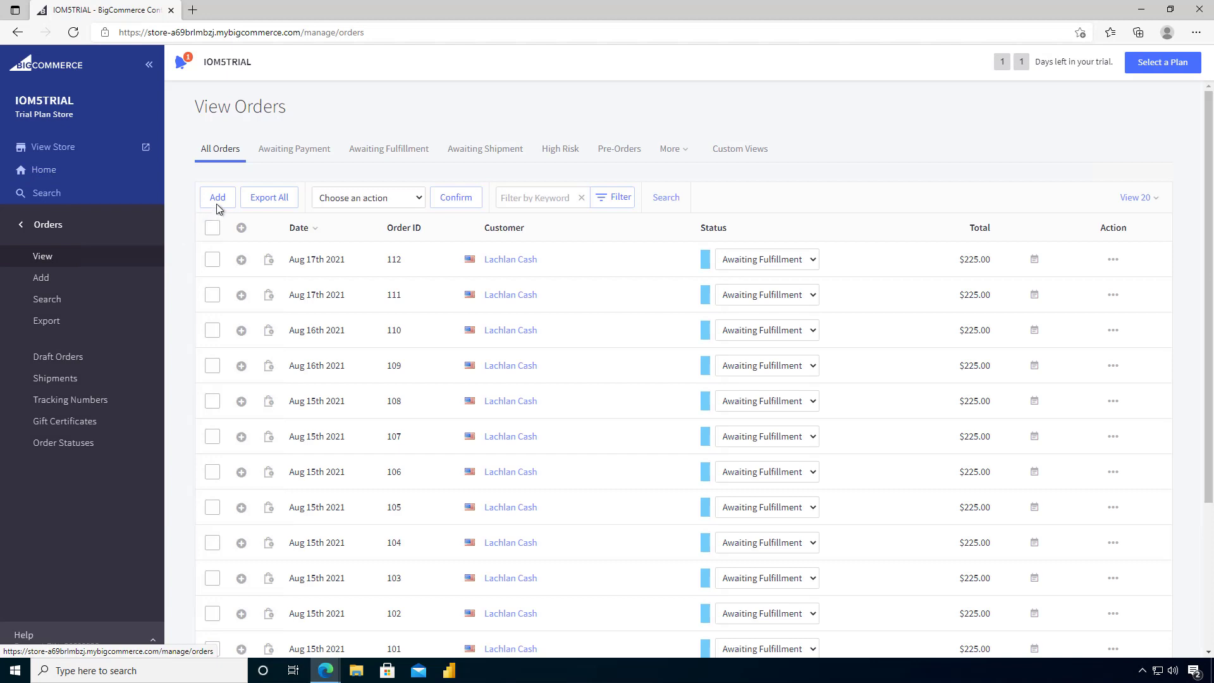
click(218, 200)
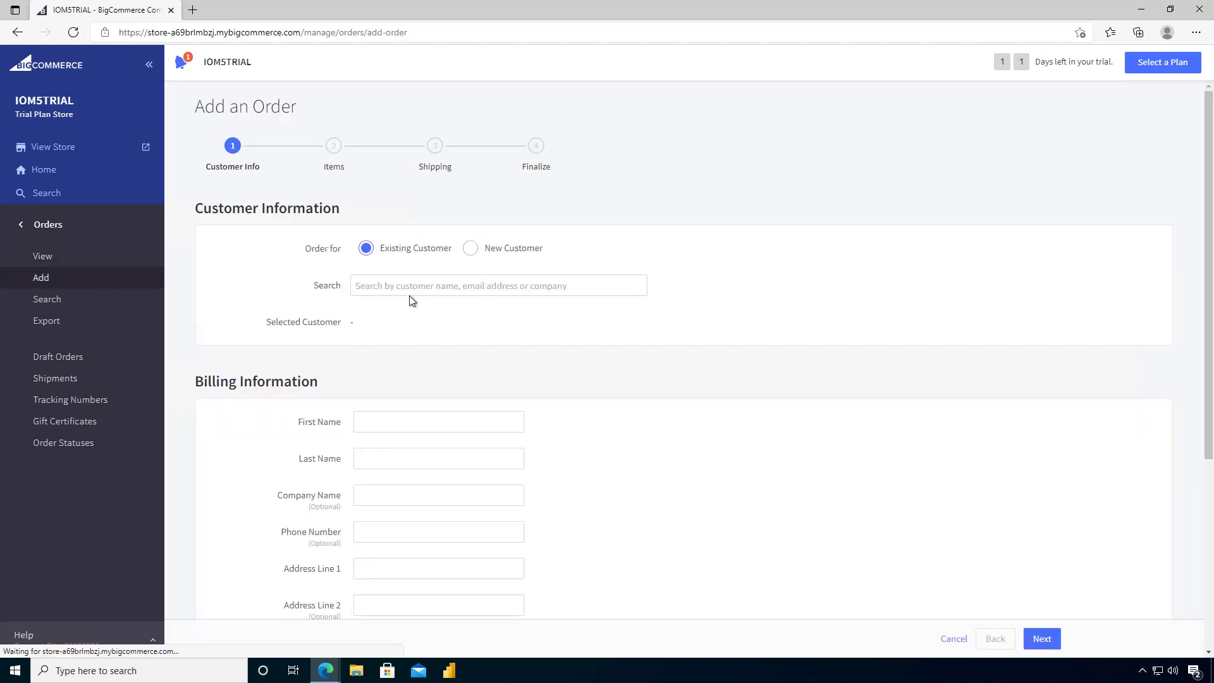
- Assign the existing customer to the order, use their saved billing address and continue to the items stage
click(415, 284)
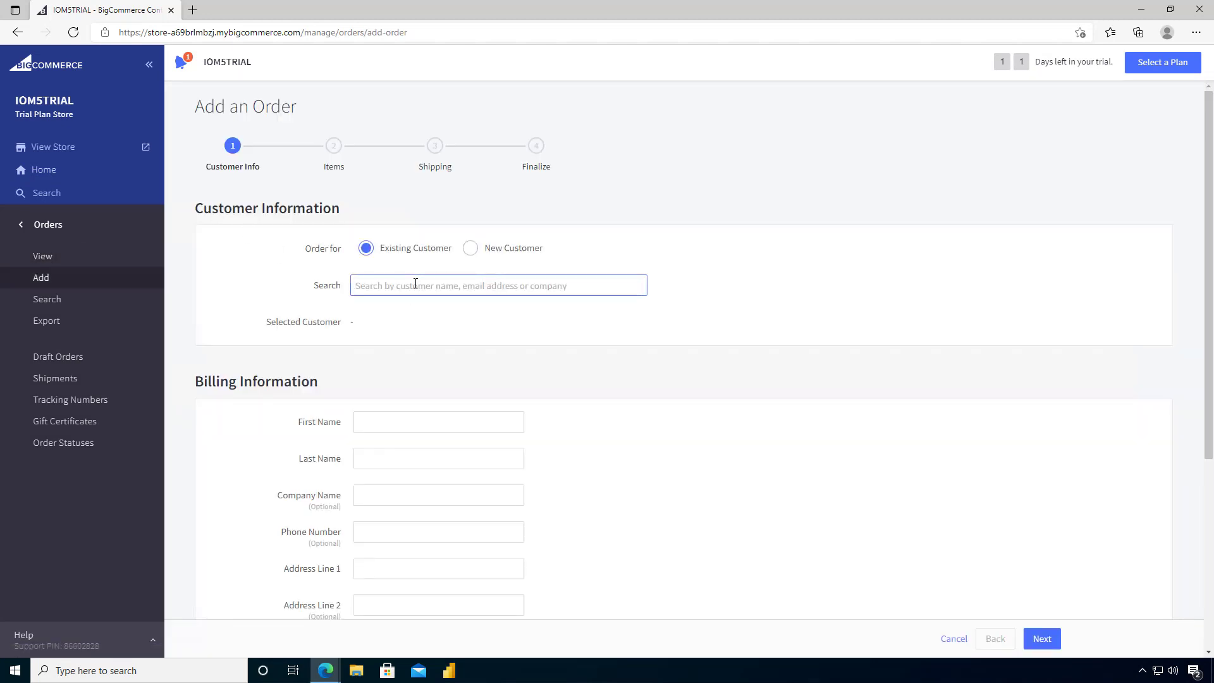
text(L)
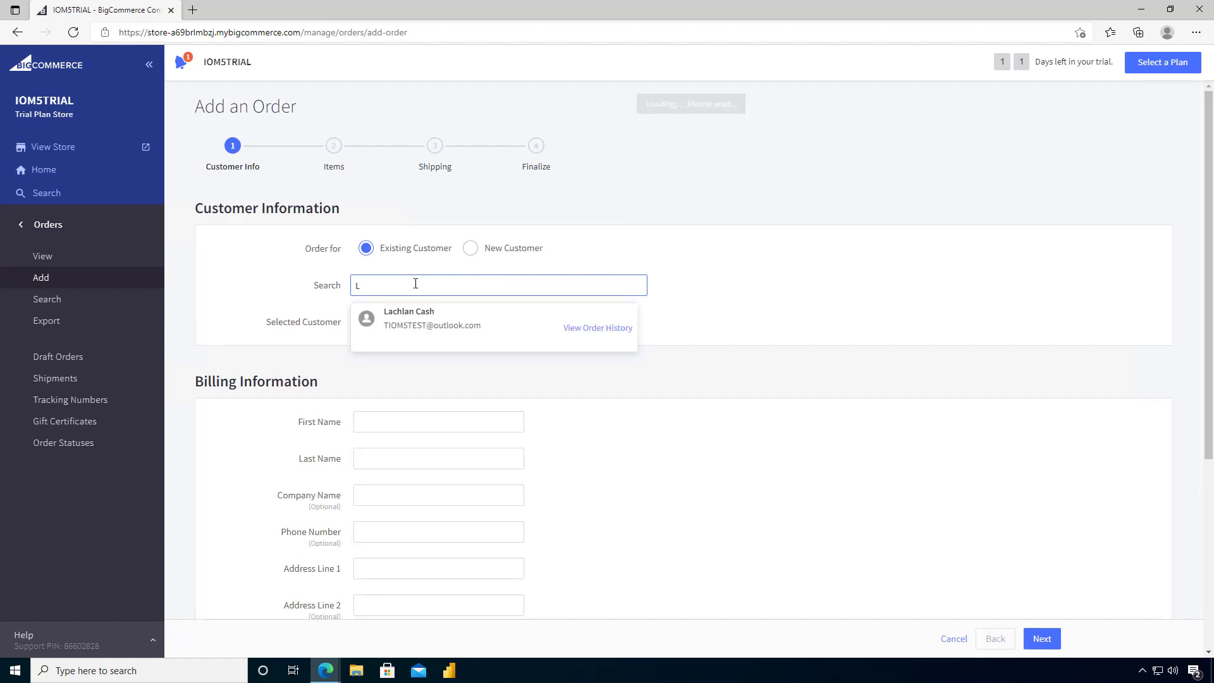
click(424, 316)
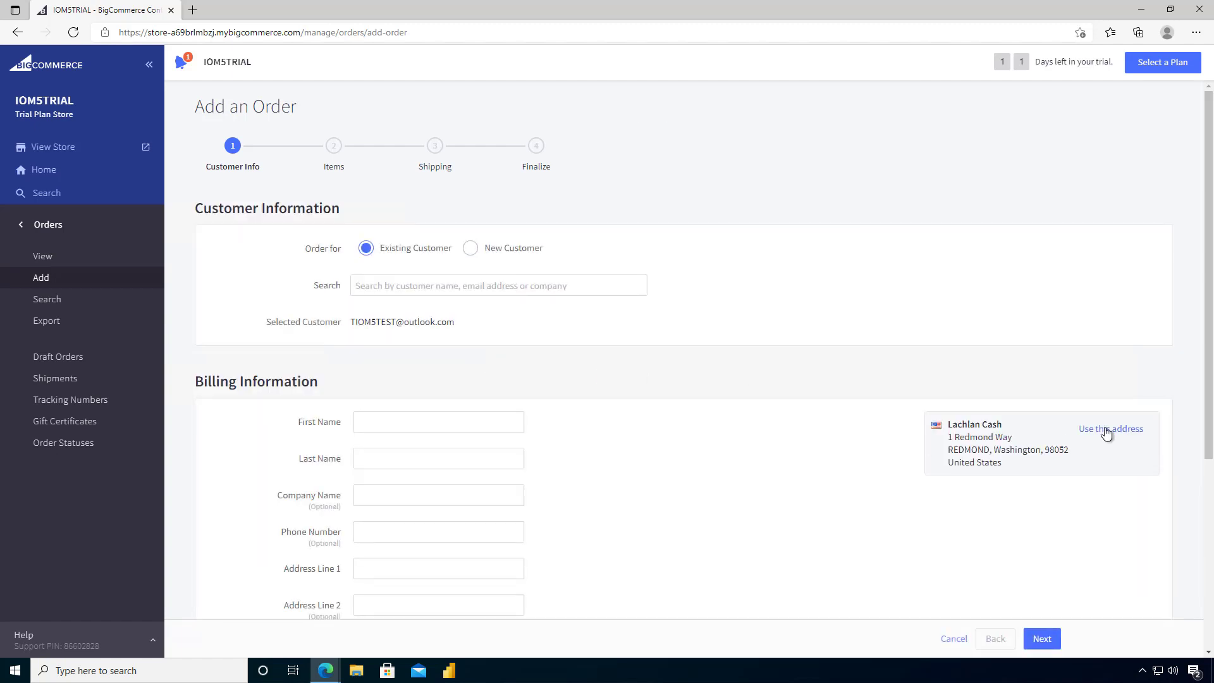
click(1108, 429)
click(1042, 639)
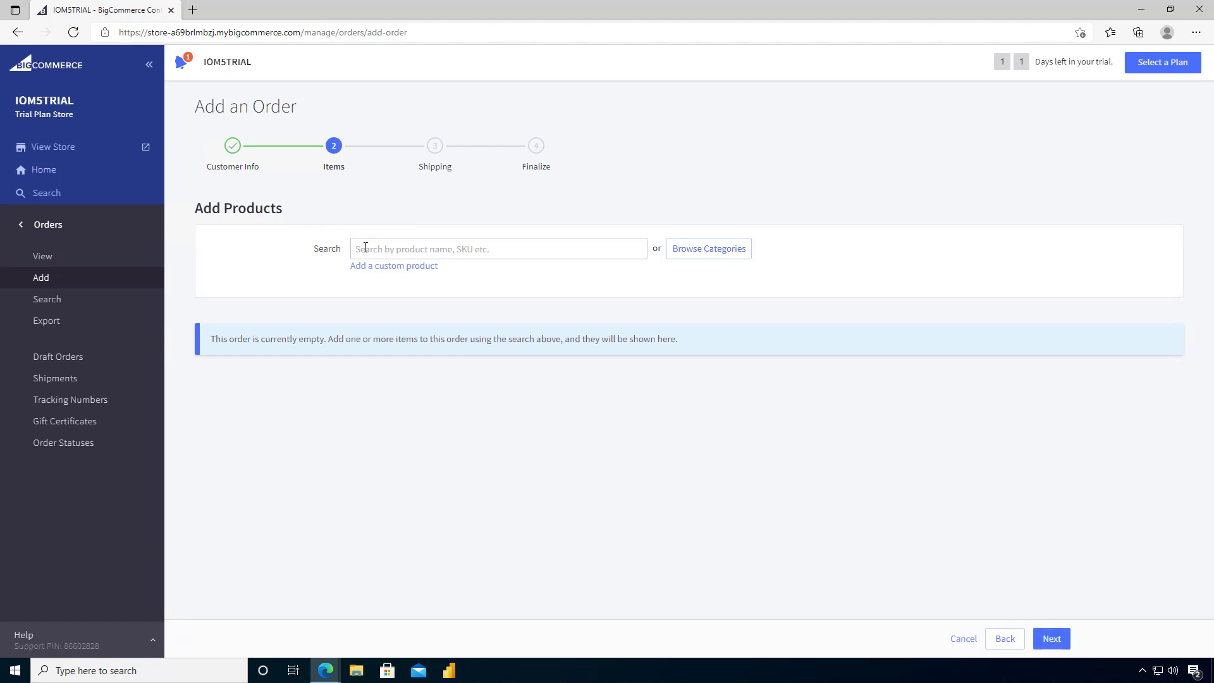
- Find the product with SKU ABS, add [Sample] Able Brewing System to the order and proceed
click(366, 247)
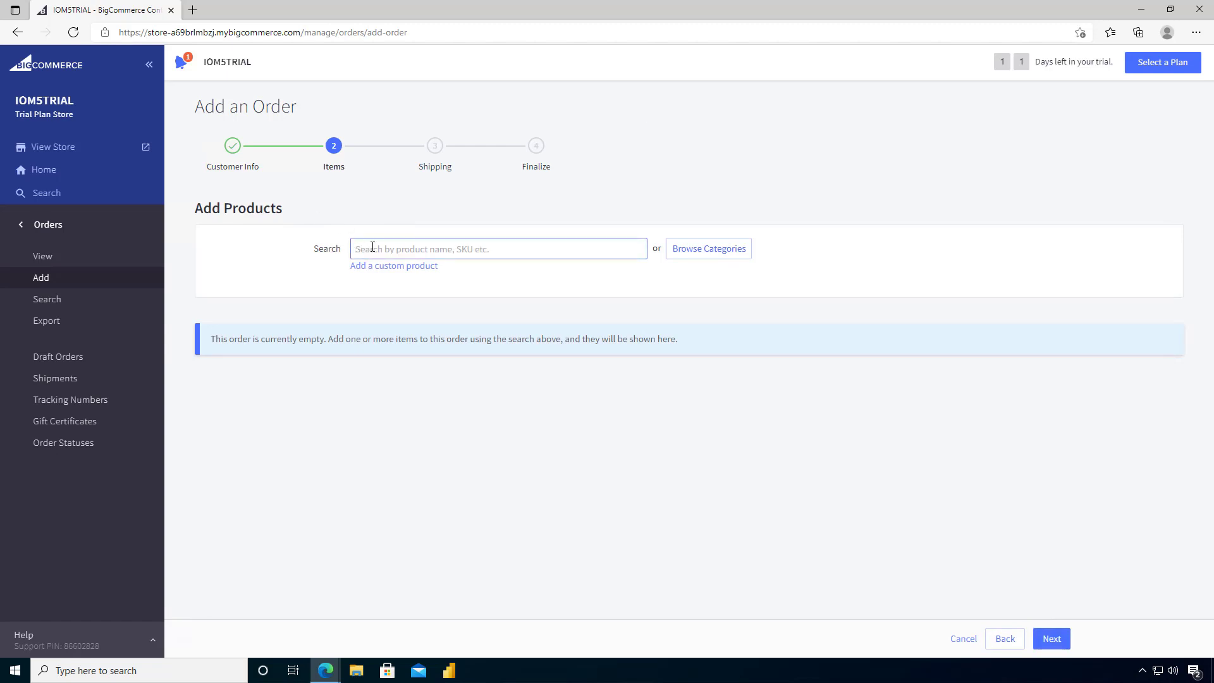
text(sam)
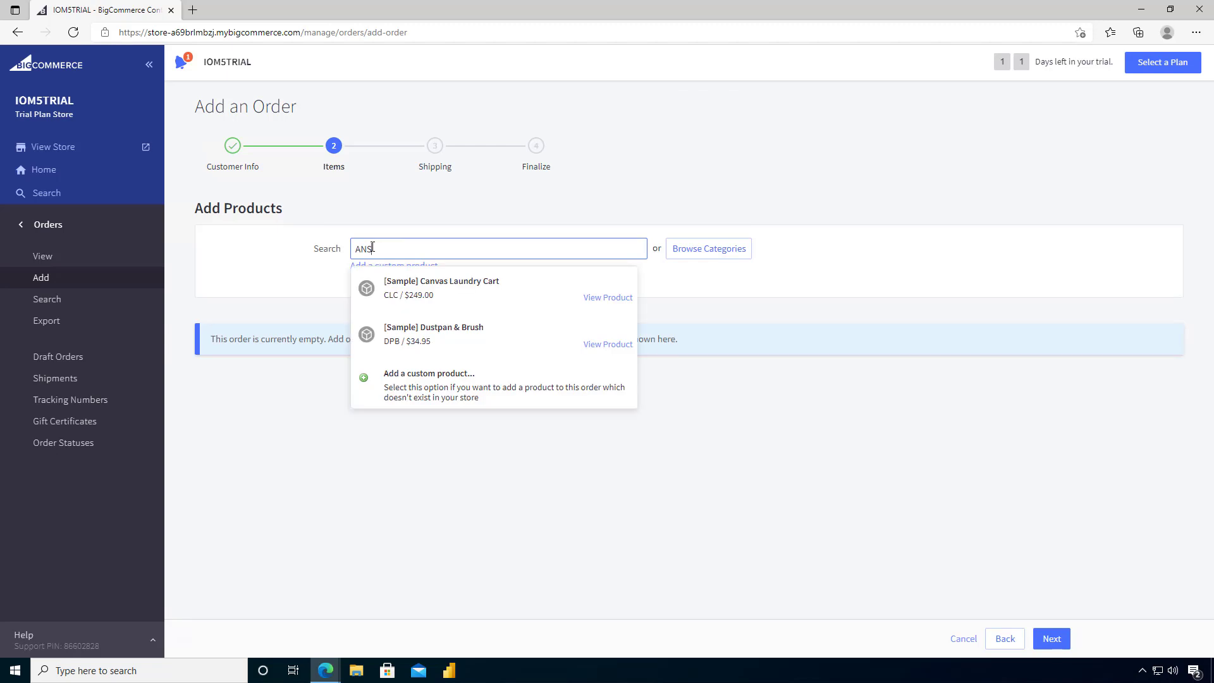
text(ABS)
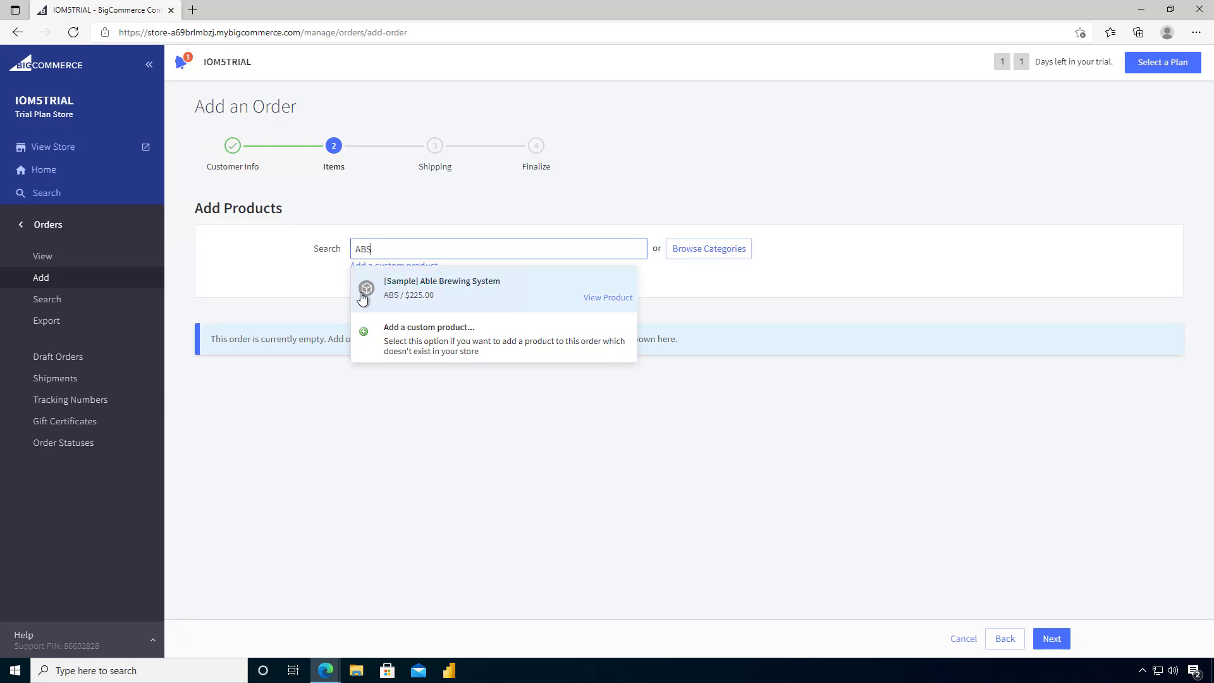
click(415, 291)
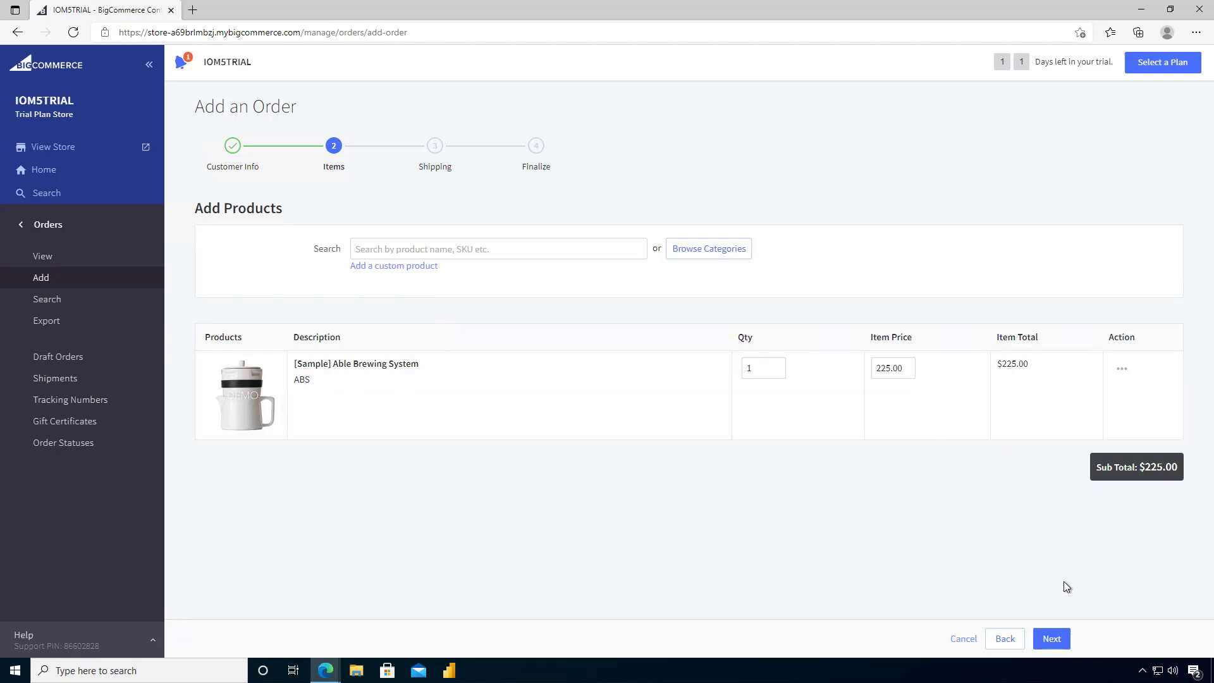
click(1054, 639)
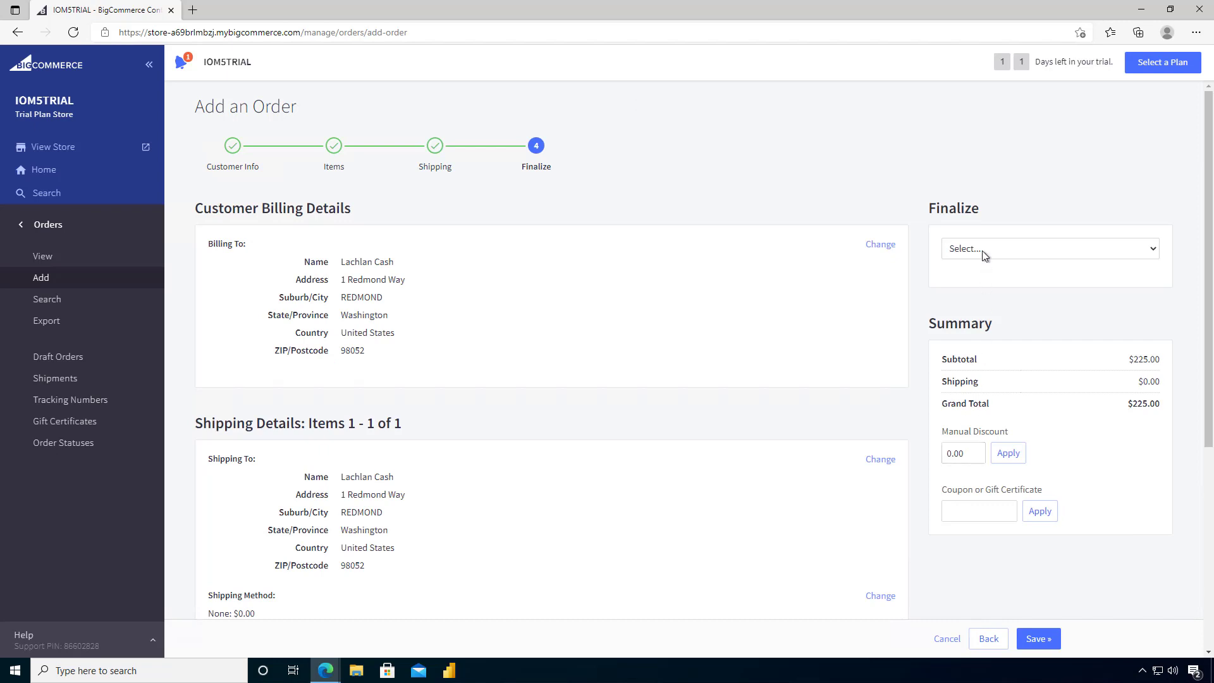
- Set the payment method to Manual Payment and save the order, processing its payment
click(975, 251)
click(978, 306)
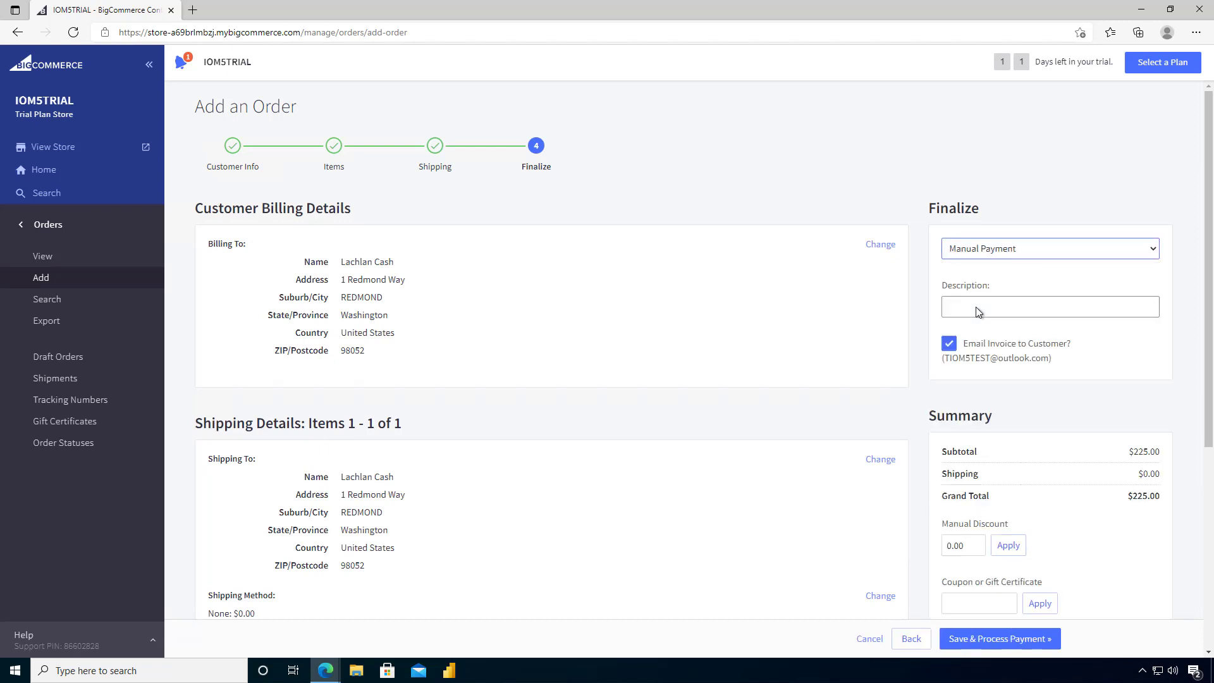
click(984, 640)
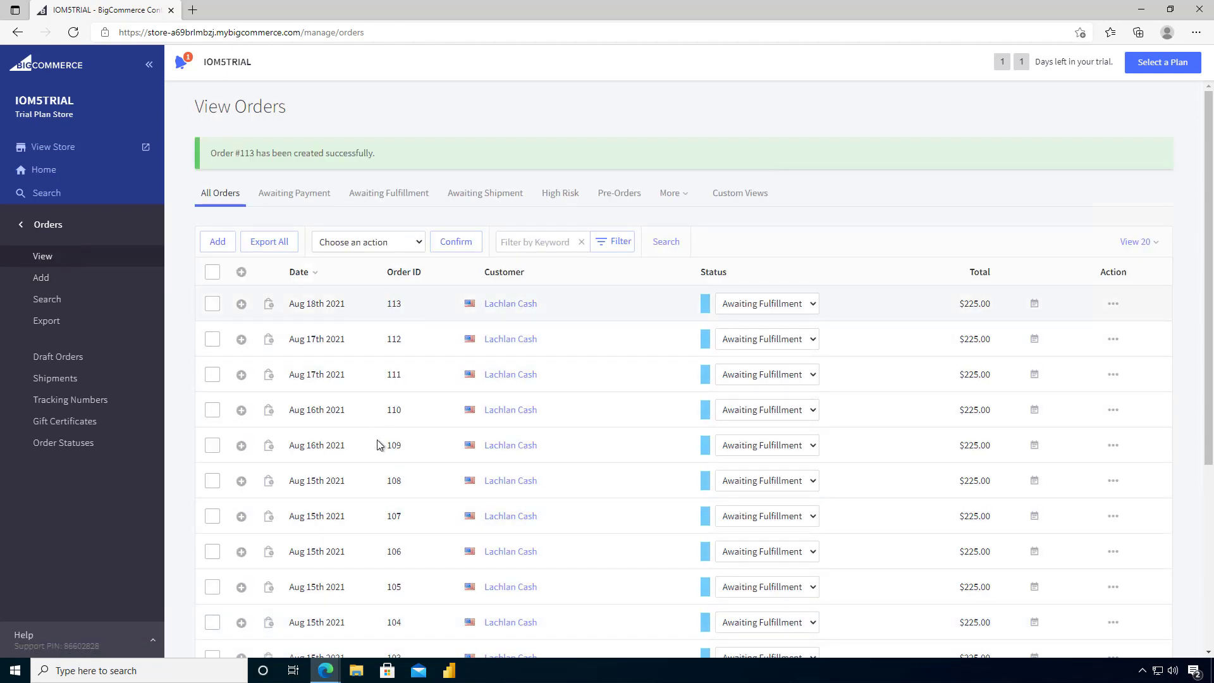
- Switch back to Dynamics 365 Intelligent Order Management and refresh the sales orders list
mouse_move(326, 670)
click(224, 617)
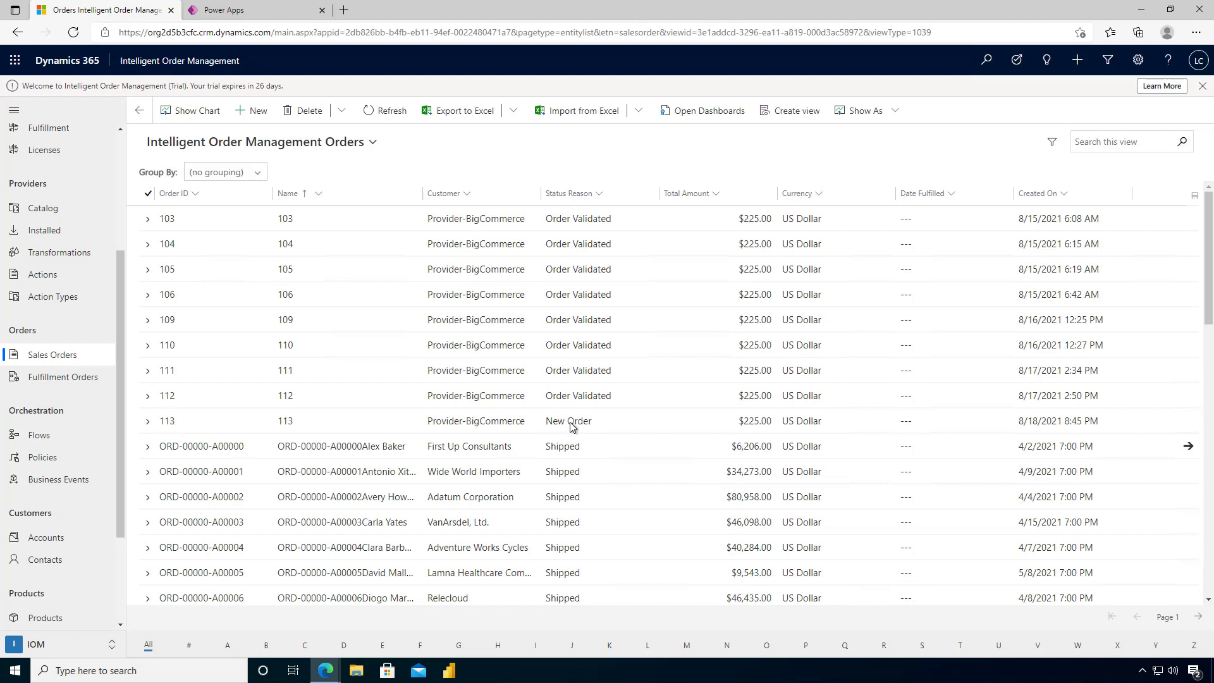
click(387, 113)
click(387, 119)
- Open the newest Provider-BigCommerce sales order and examine its shipping information and order lines
click(167, 423)
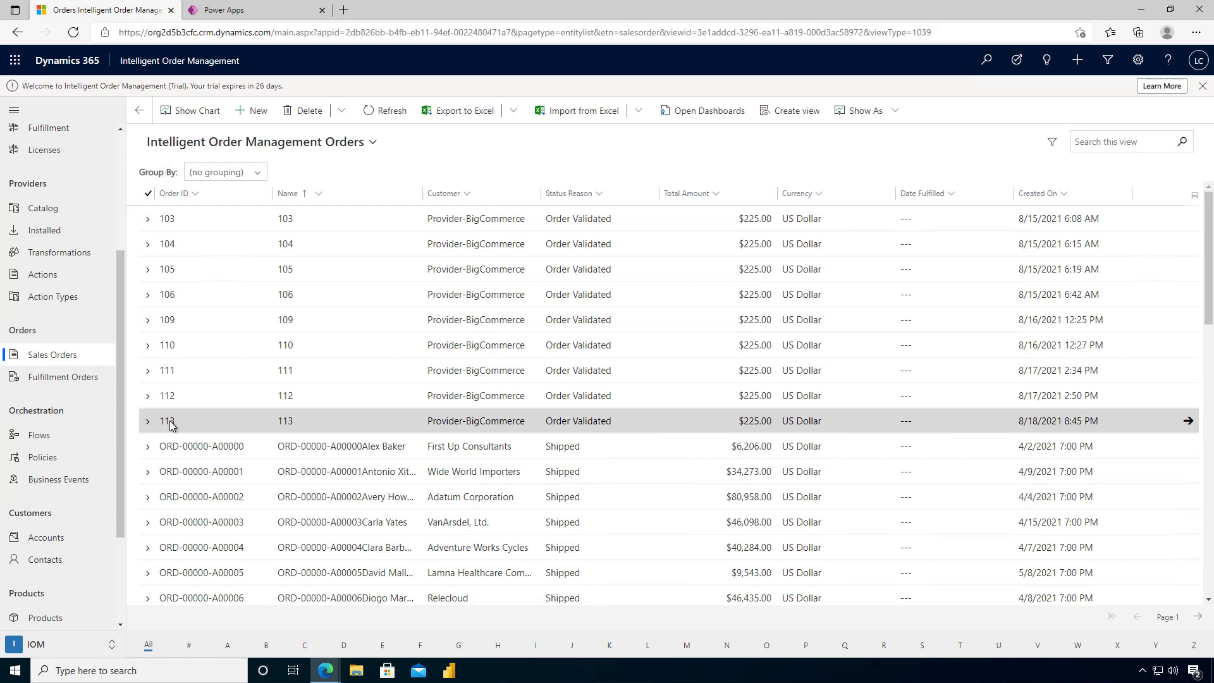
click(170, 423)
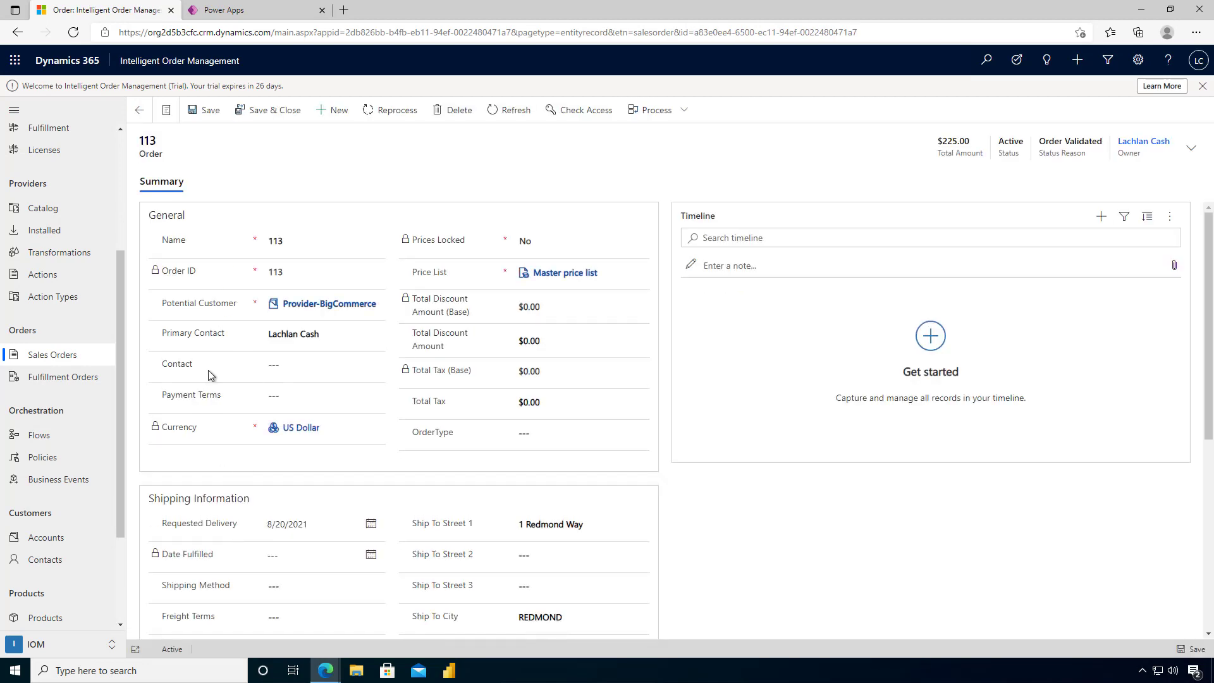
scroll(227, 392, down, 5)
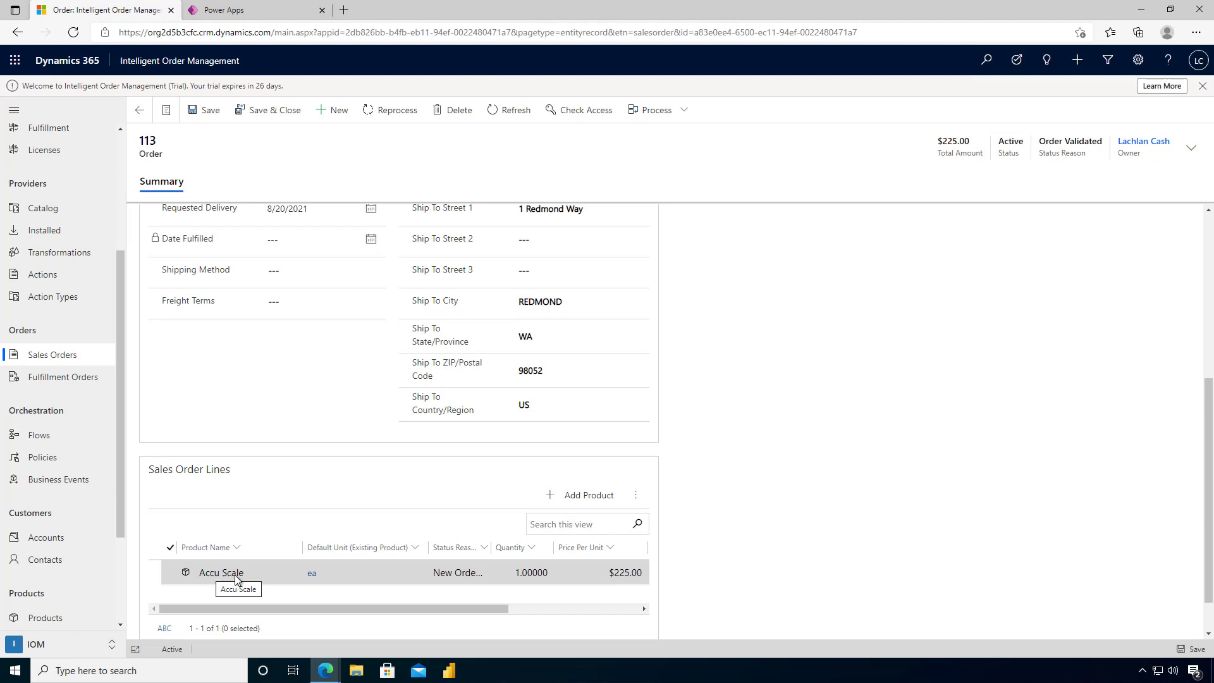
- Check the BigCommerce product mapping in the Configurations area
click(72, 649)
click(70, 623)
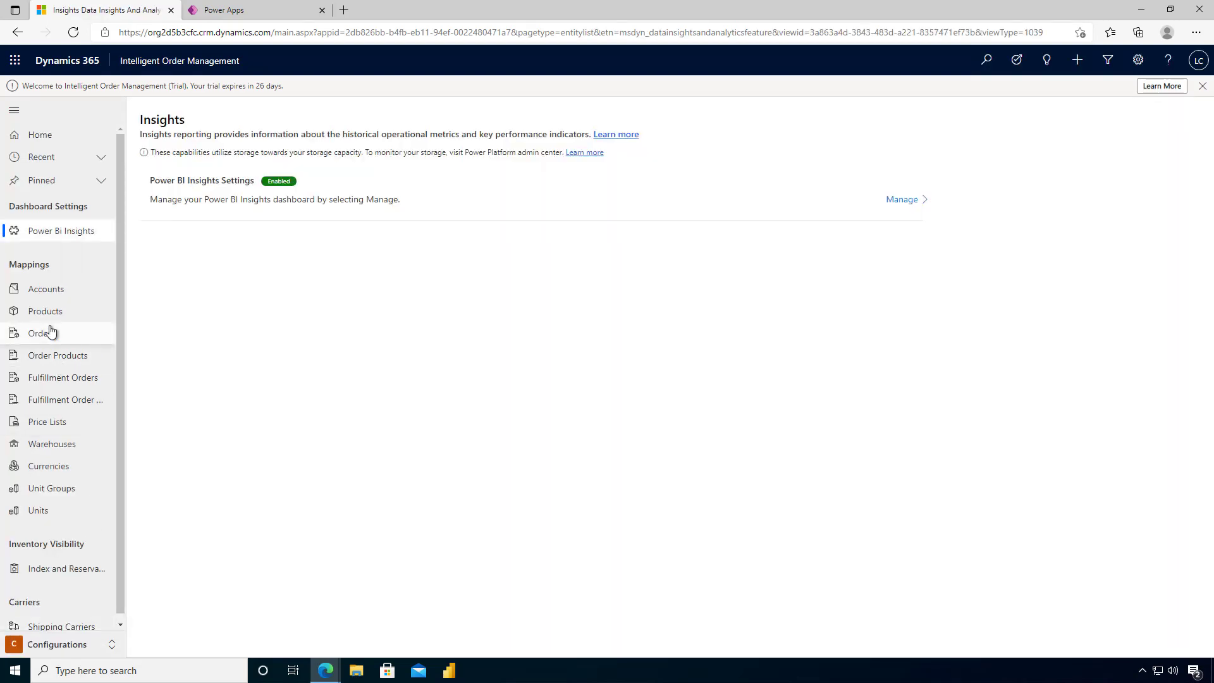
click(49, 318)
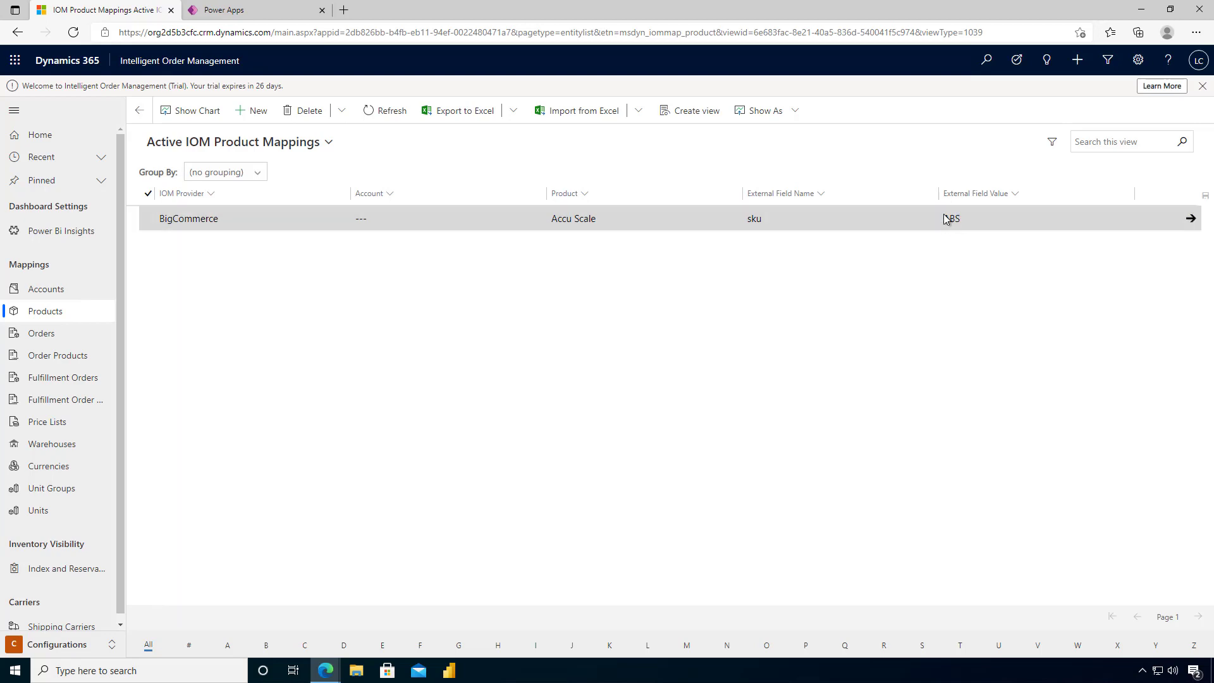
- Return to the IOM area's sales orders and review the newest Provider-BigCommerce order again
click(43, 651)
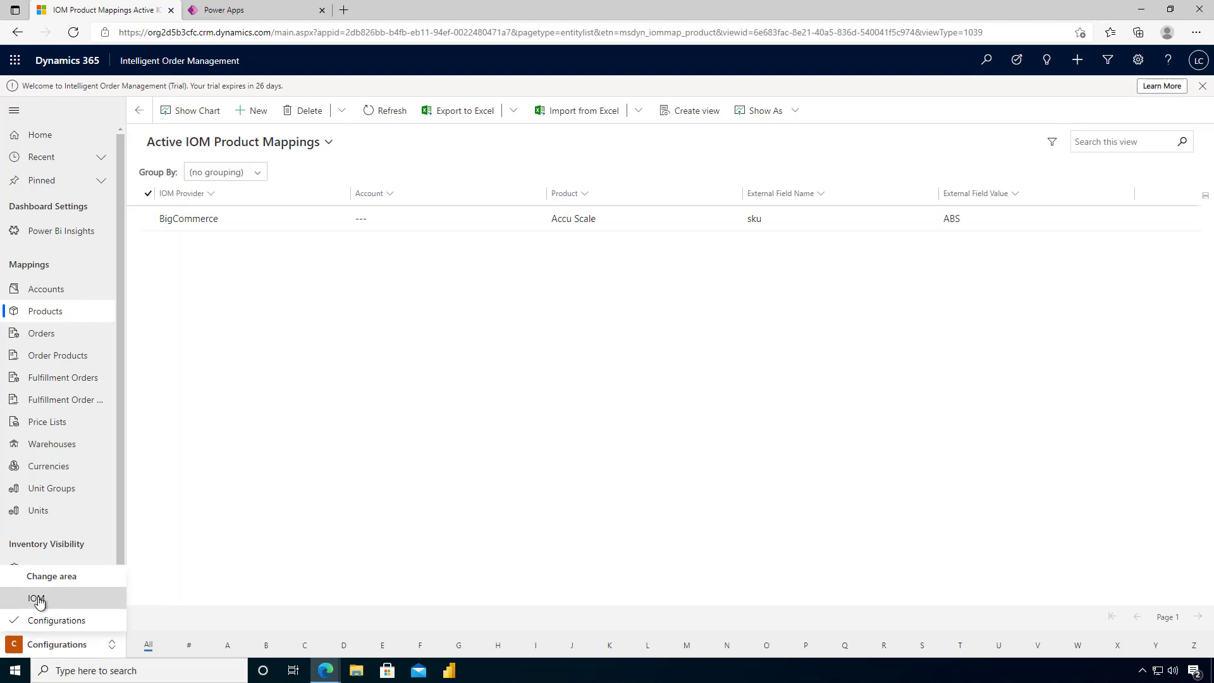
click(36, 599)
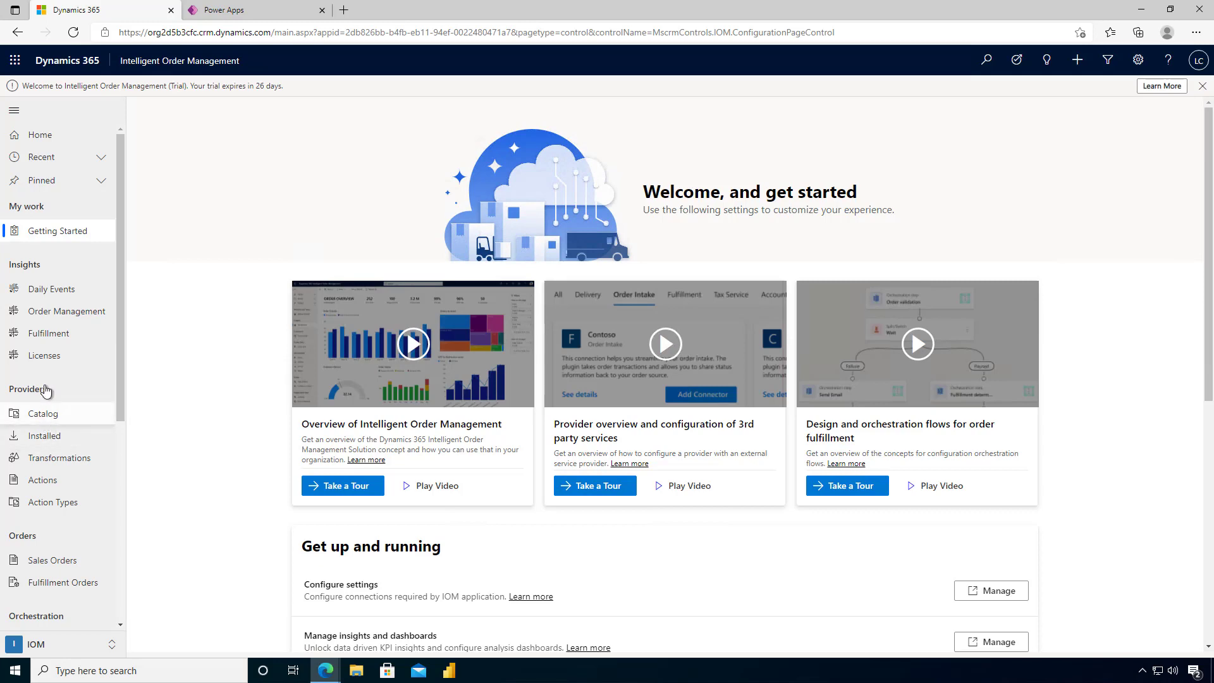
click(52, 561)
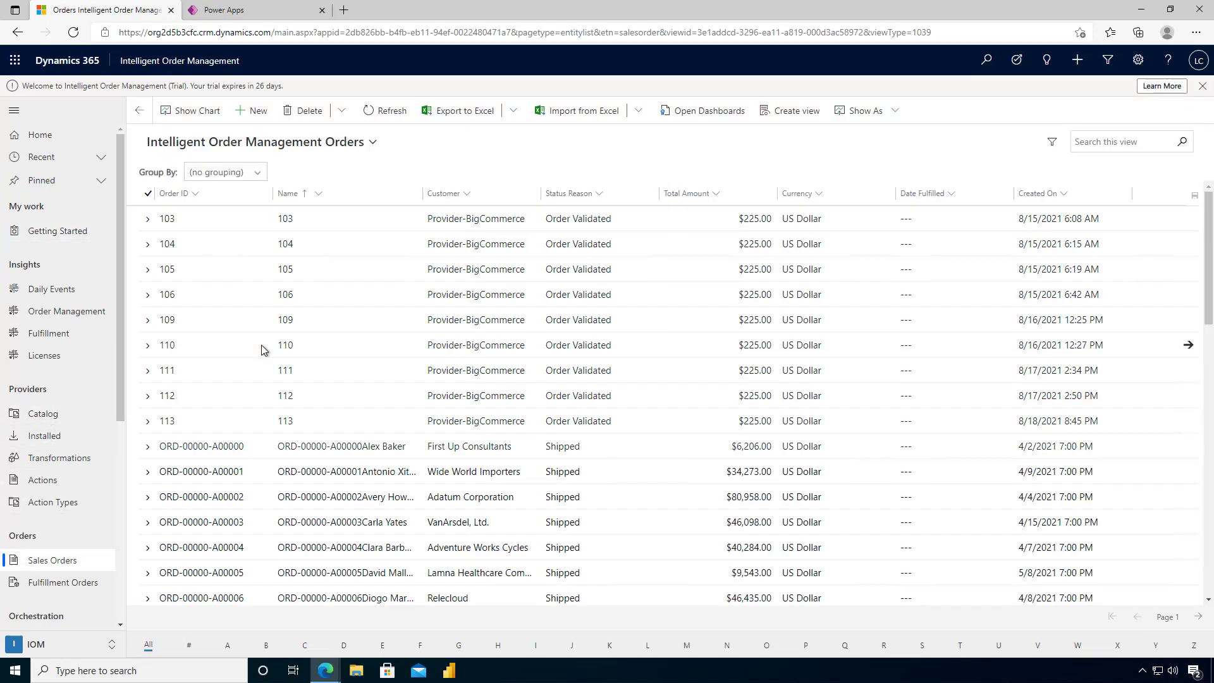
click(168, 422)
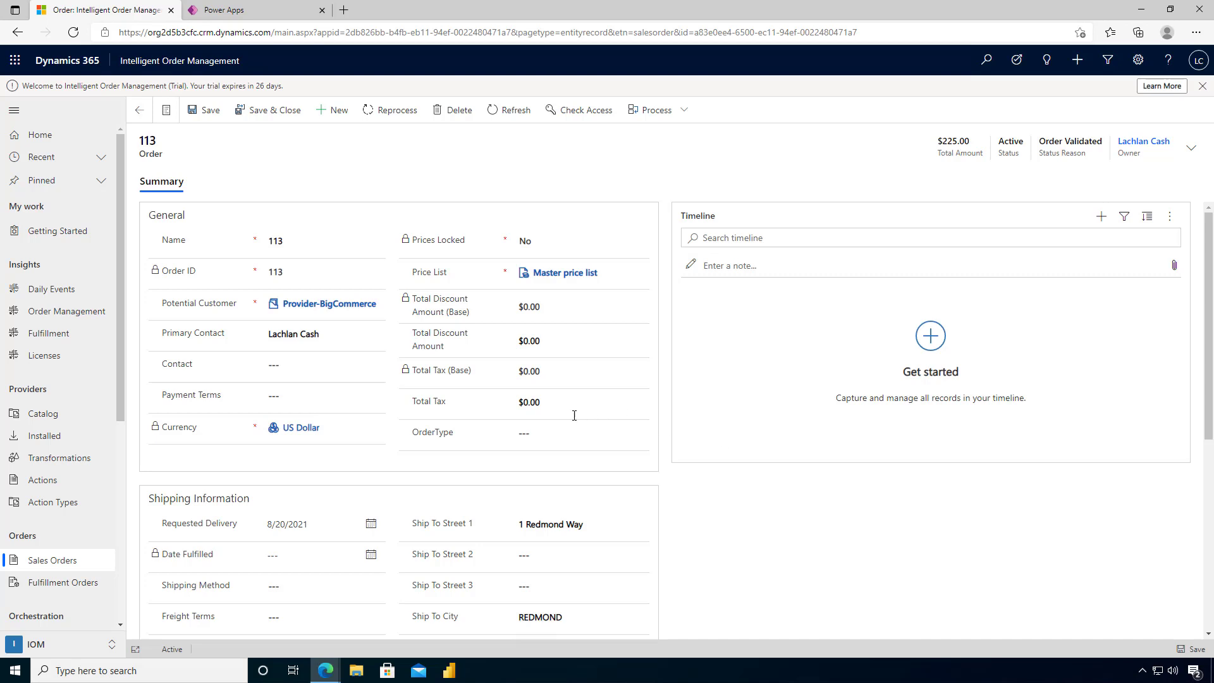
scroll(531, 423, down, 1)
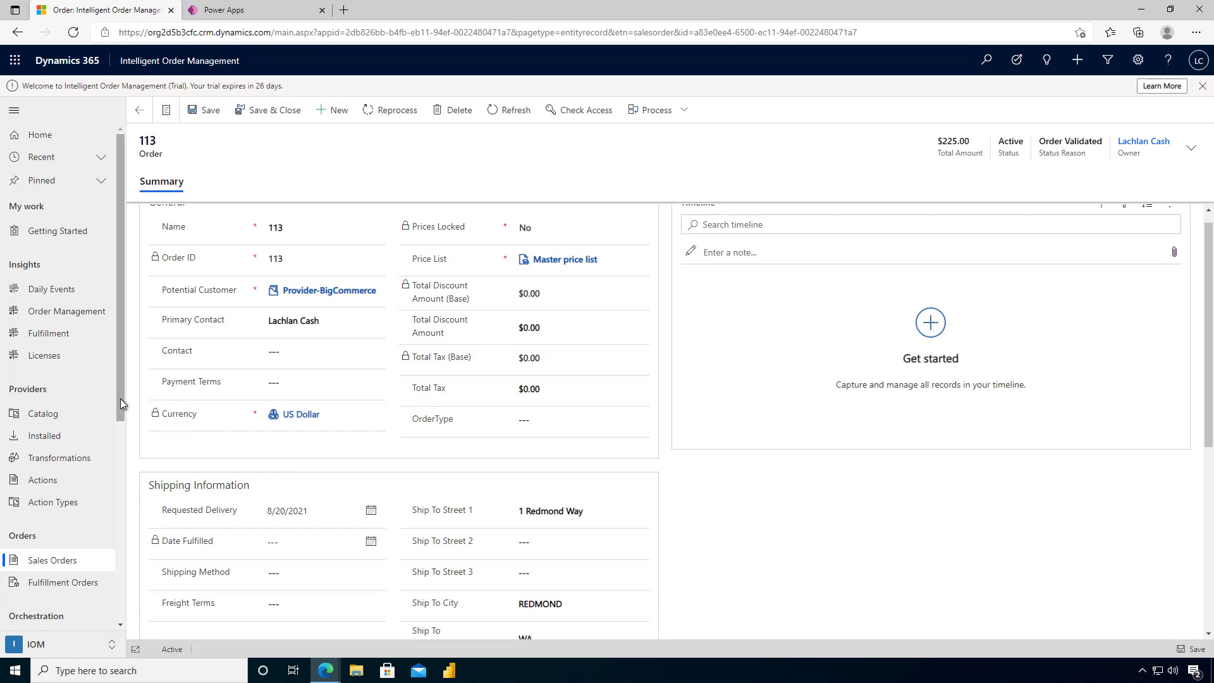
scroll(108, 557, down, 3)
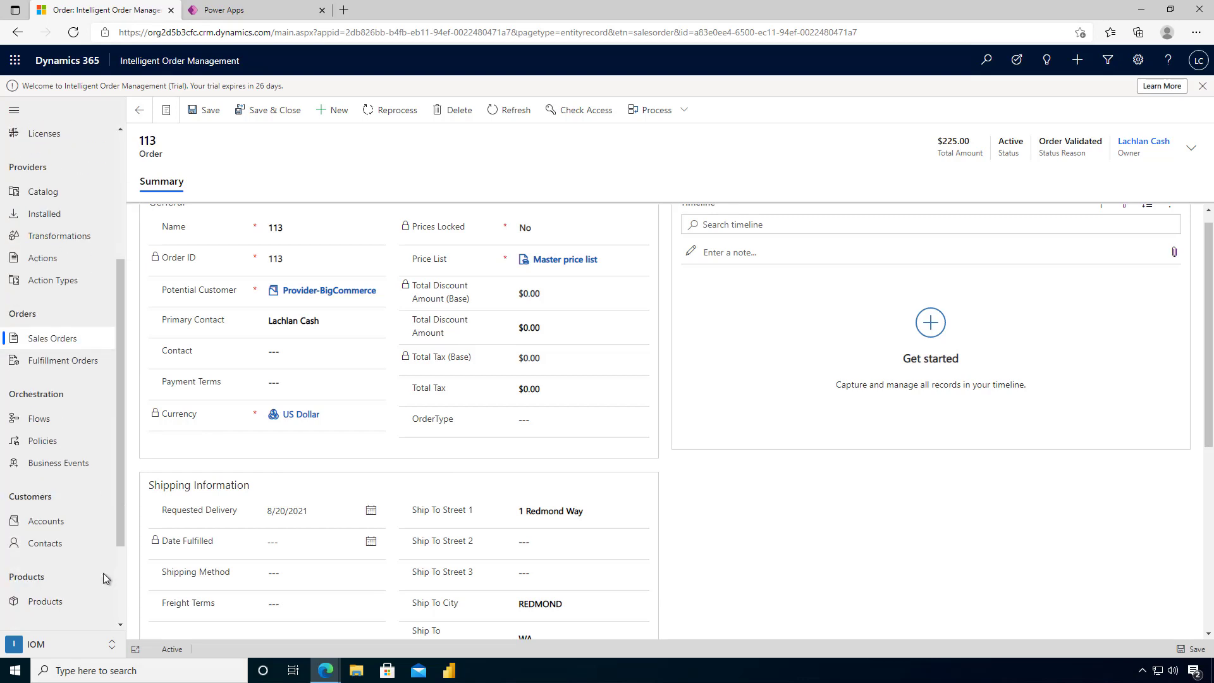